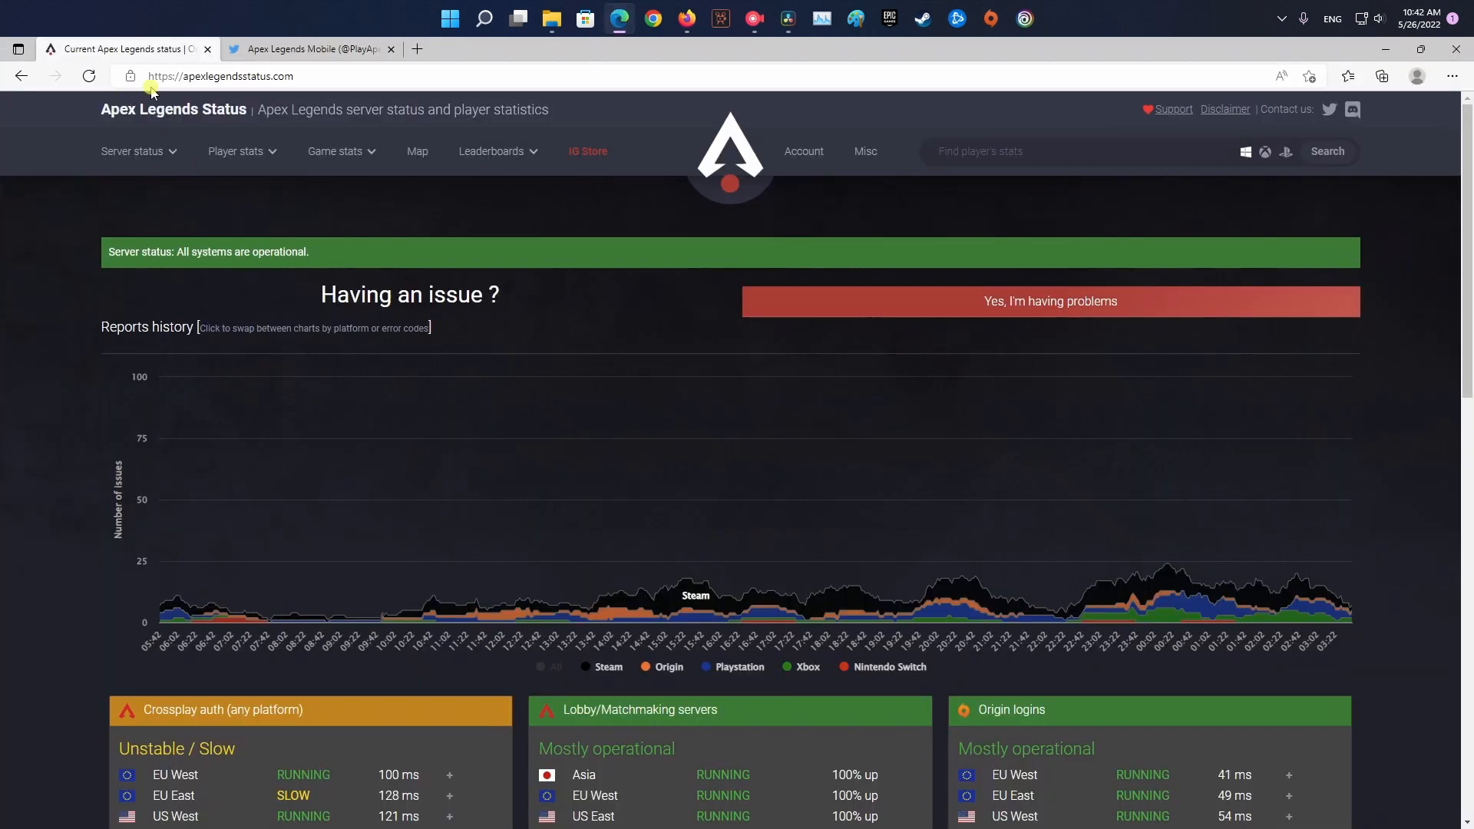
- Reload the Apex Legends Status page and mark the SLOW entries for EU East and Asia
{"action": "left_click", "coordinate": [271, 75]}
{"action": "left_click", "coordinate": [89, 76]}
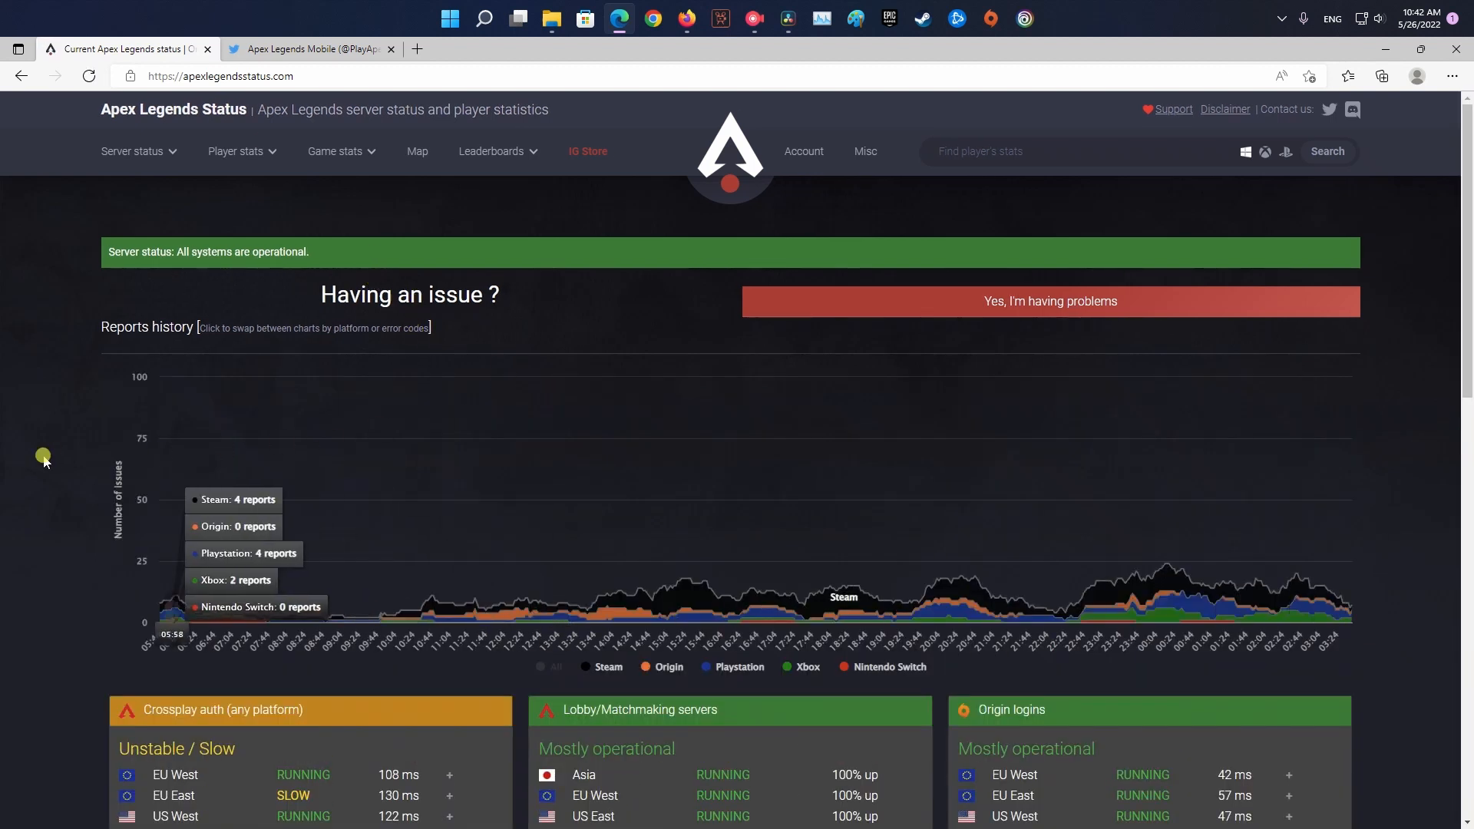
{"action": "scroll", "coordinate": [46, 454], "scroll_direction": "down", "scroll_amount": 4}
{"action": "left_click_drag", "start_coordinate": [314, 352], "coordinate": [273, 348]}
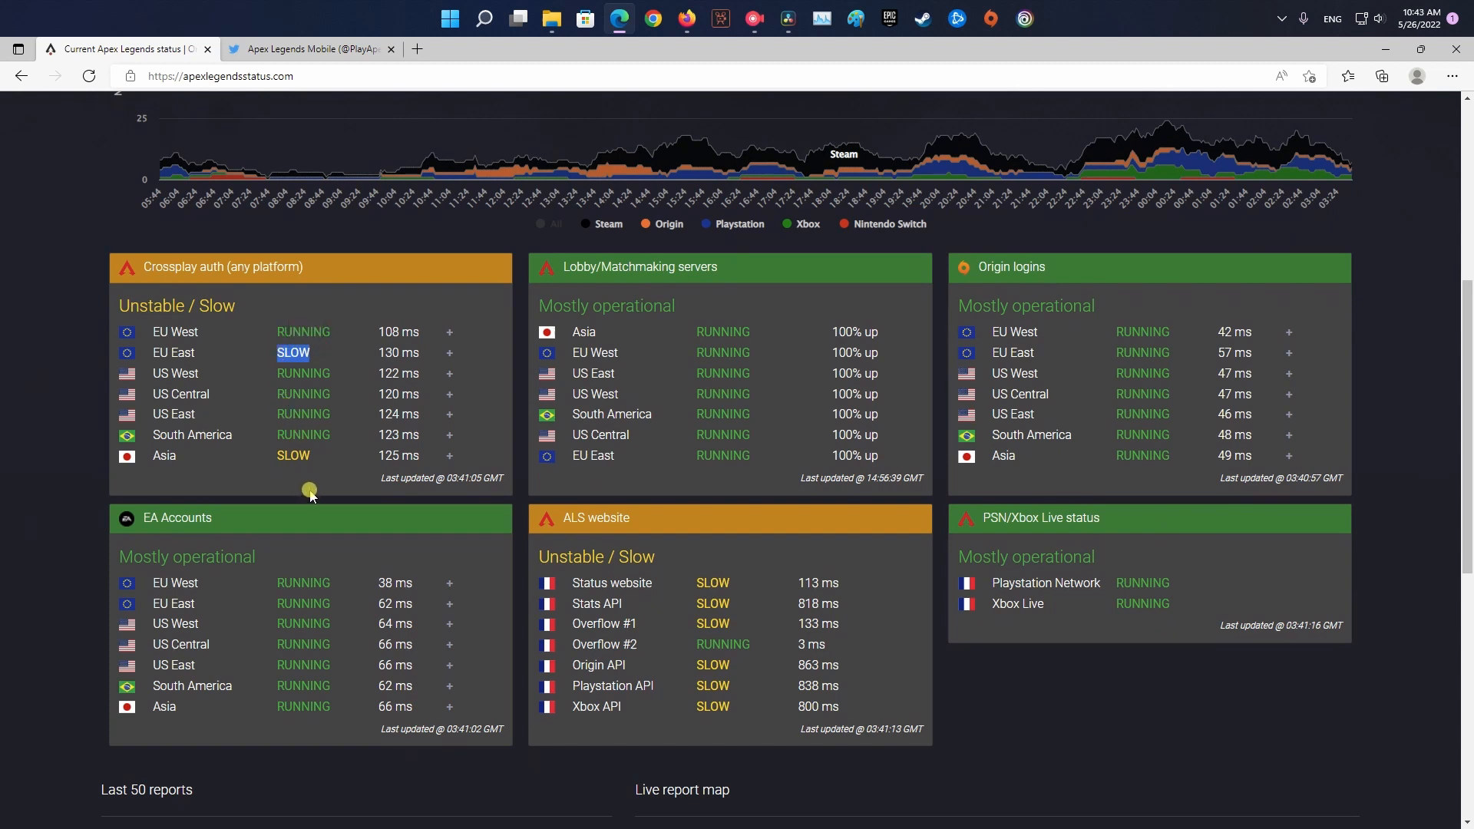
{"action": "double_click", "coordinate": [302, 457]}
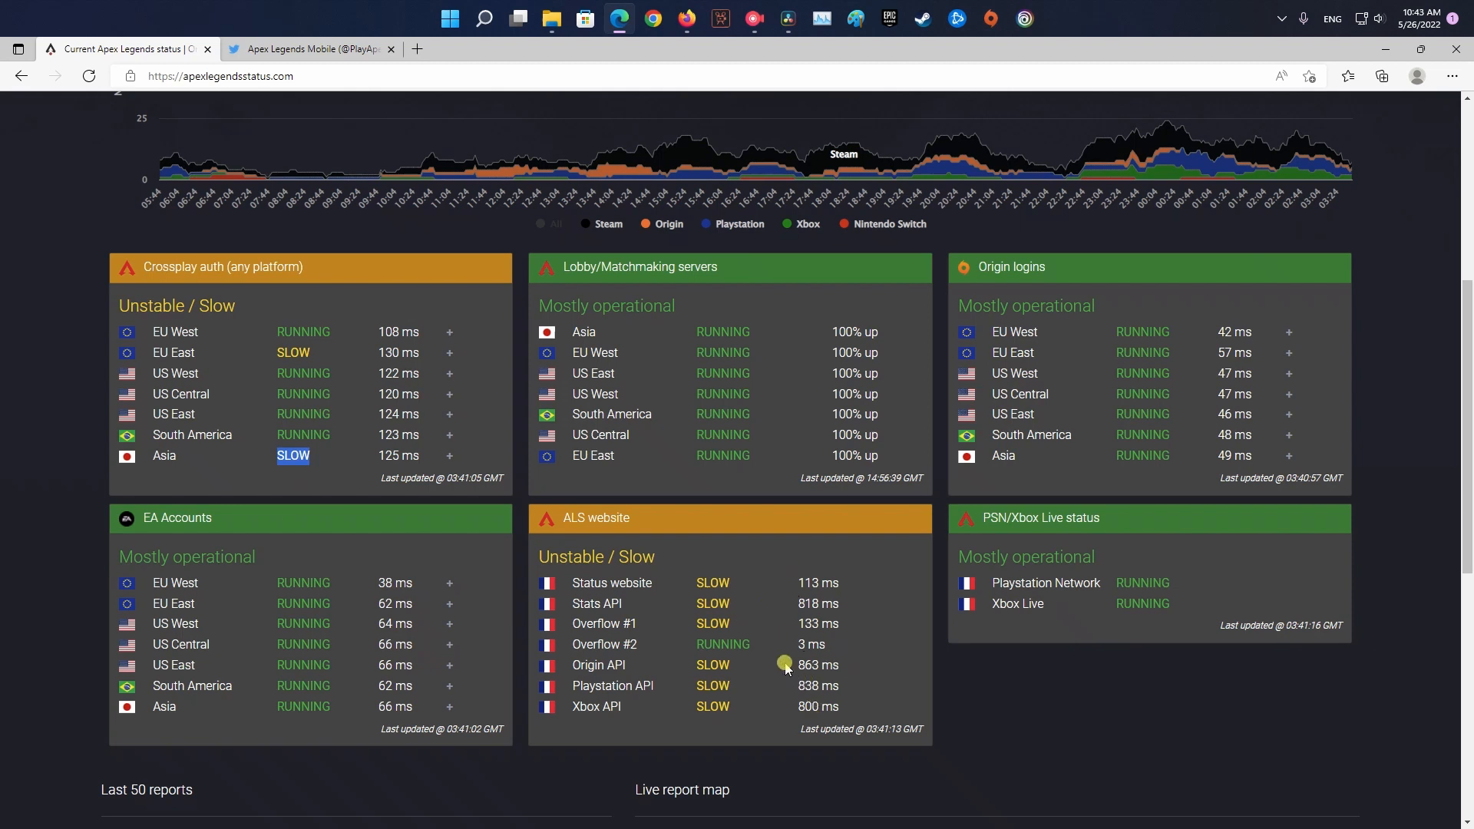
{"action": "scroll", "coordinate": [778, 647], "scroll_direction": "up", "scroll_amount": 5}
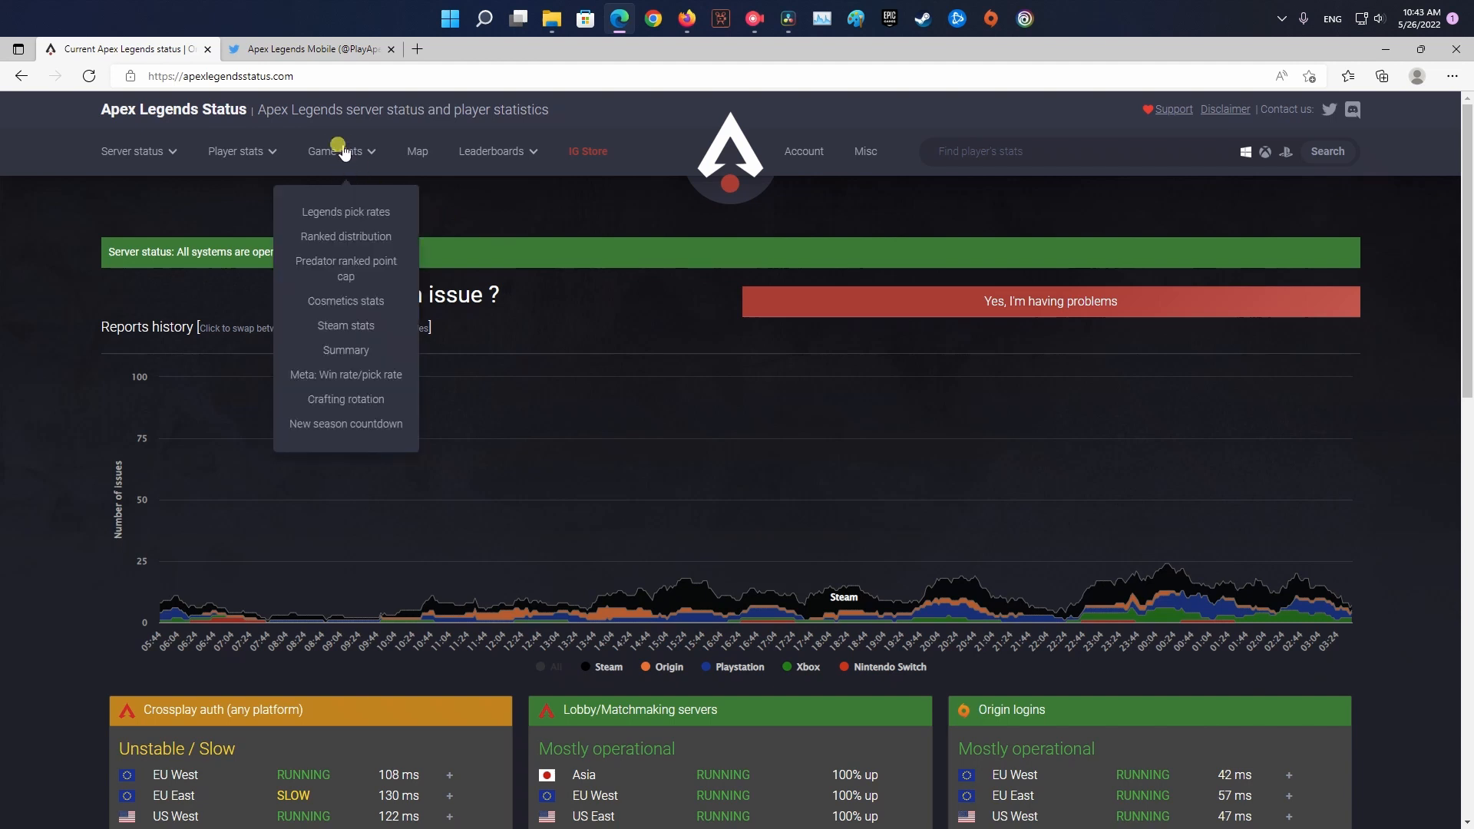
{"action": "left_click", "coordinate": [326, 51]}
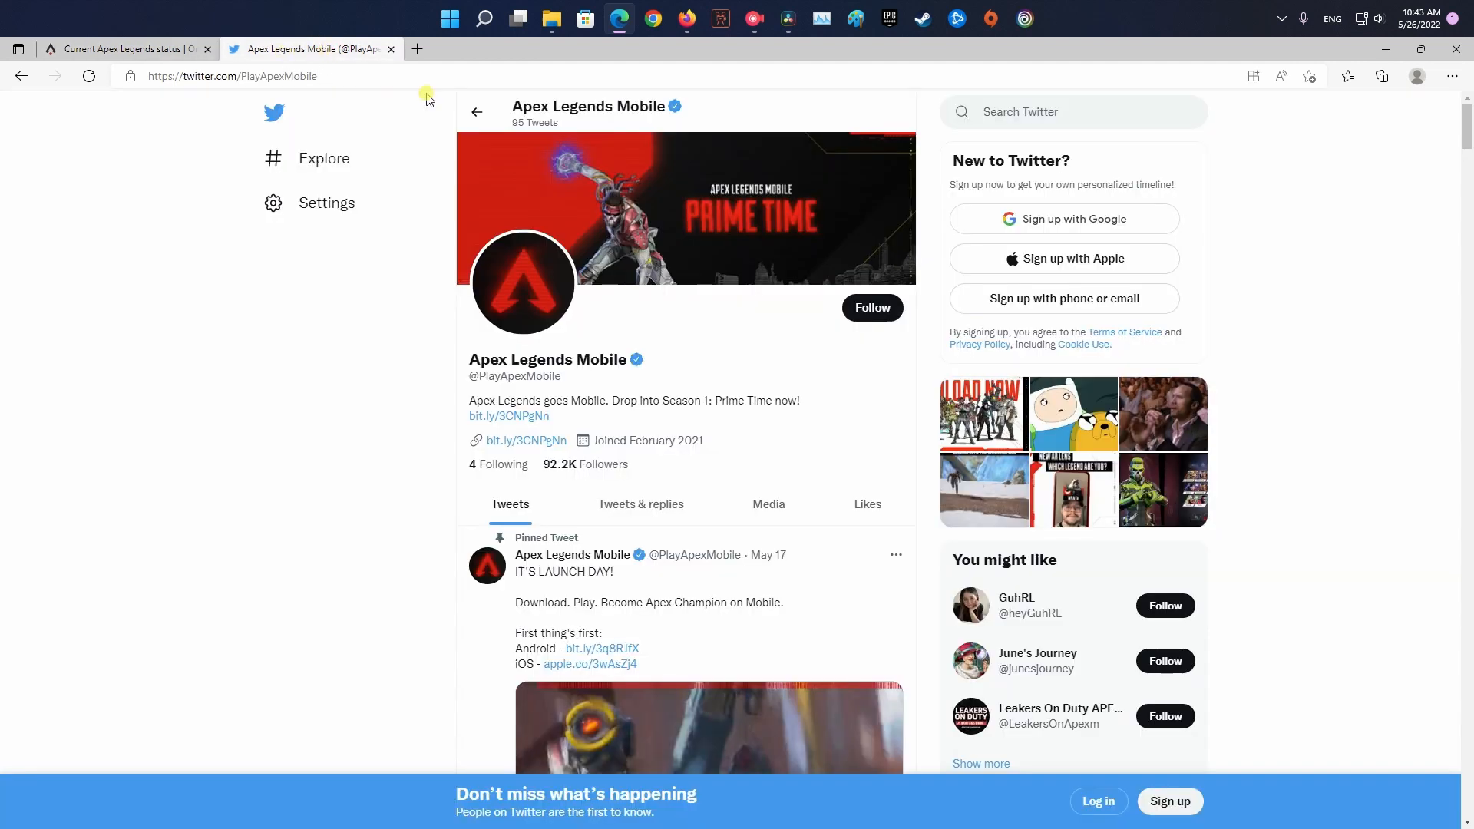
{"action": "left_click_drag", "start_coordinate": [470, 363], "coordinate": [631, 363]}
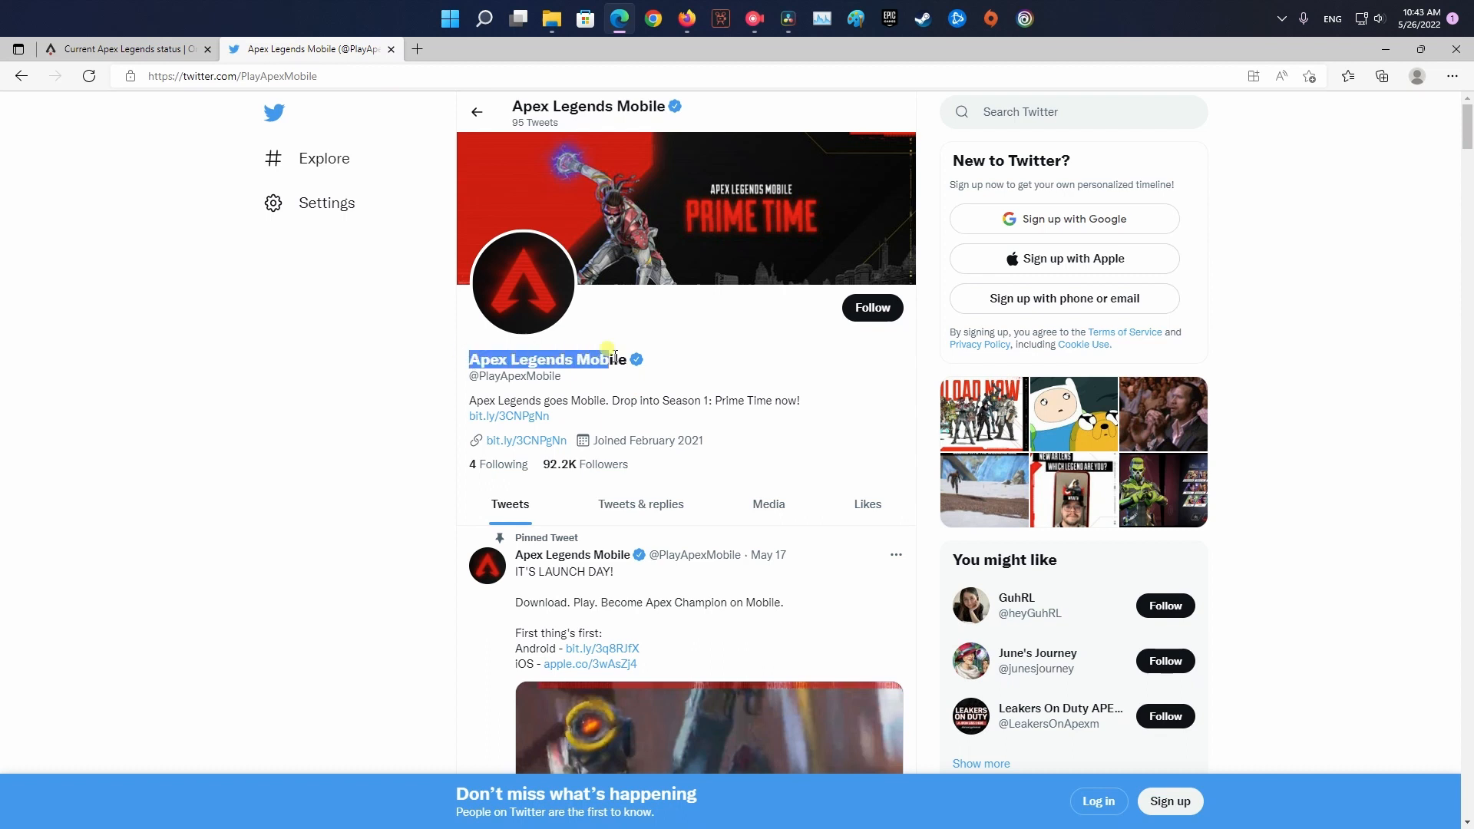
{"action": "left_click", "coordinate": [817, 438]}
{"action": "scroll", "coordinate": [790, 454], "scroll_direction": "down", "scroll_amount": 1}
{"action": "scroll", "coordinate": [789, 456], "scroll_direction": "down", "scroll_amount": 2}
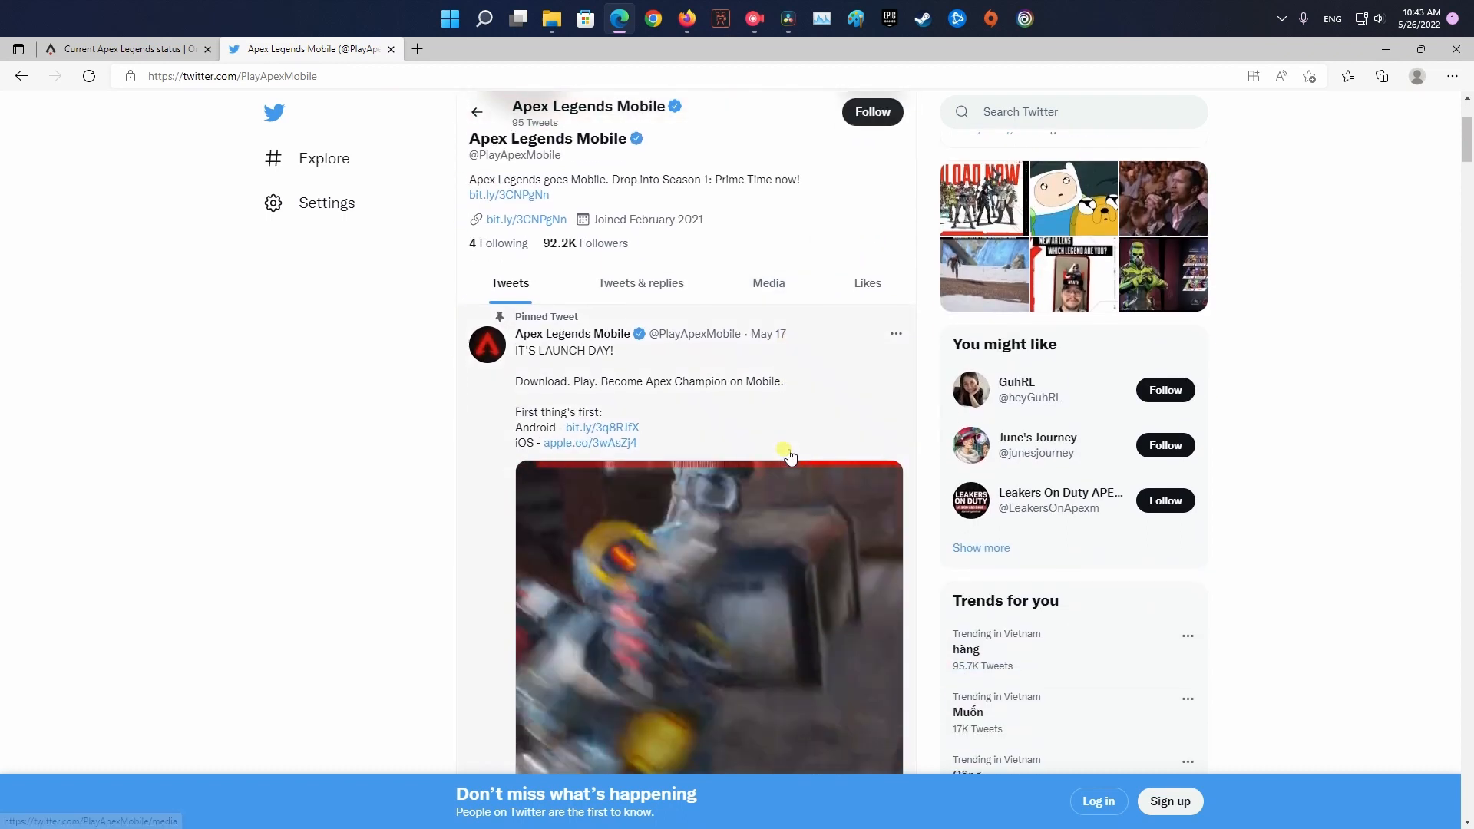
{"action": "scroll", "coordinate": [748, 346], "scroll_direction": "down", "scroll_amount": 1}
{"action": "scroll", "coordinate": [748, 352], "scroll_direction": "down", "scroll_amount": 4}
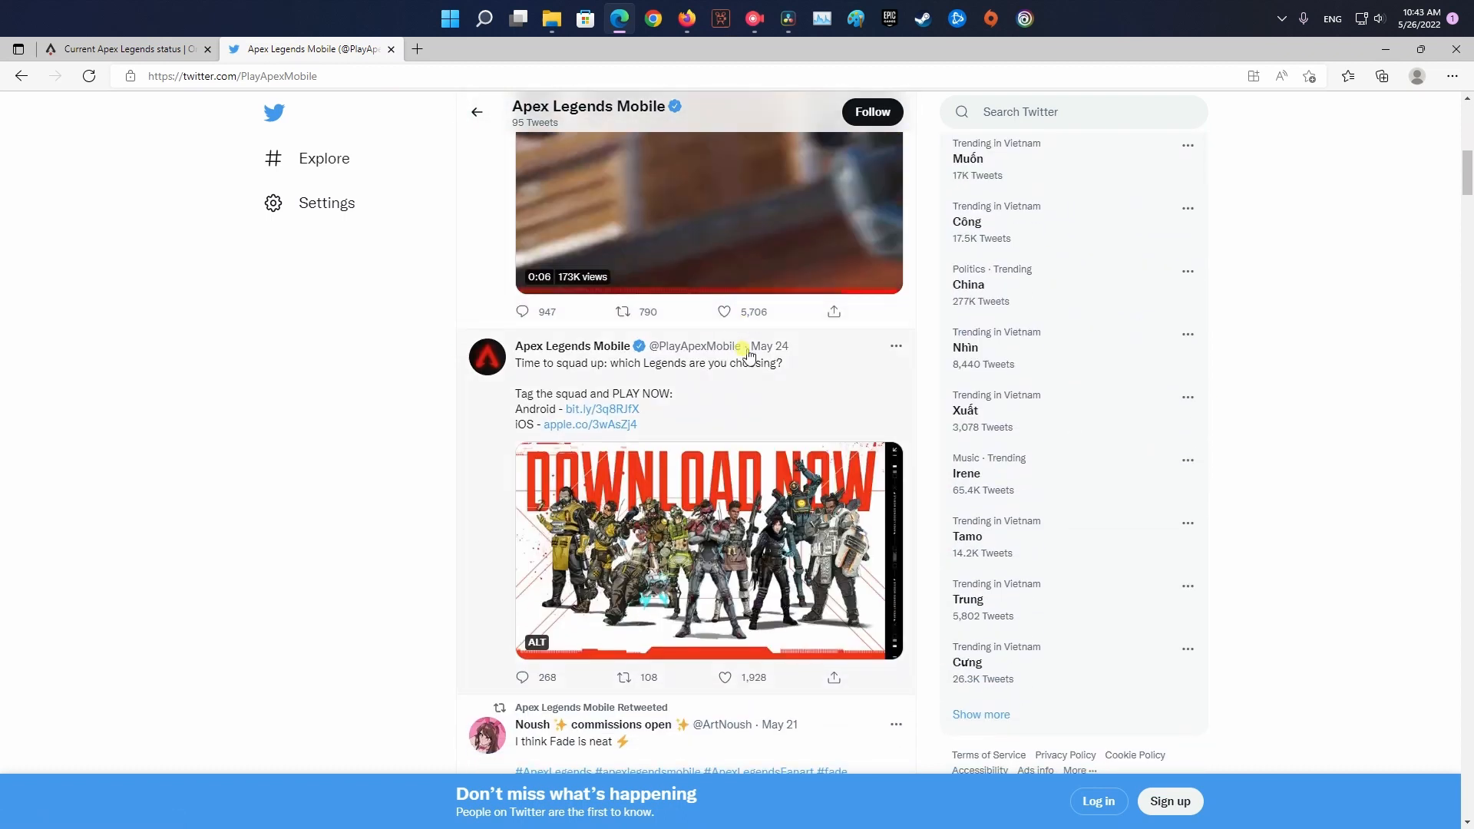
{"action": "scroll", "coordinate": [749, 351], "scroll_direction": "down", "scroll_amount": 1}
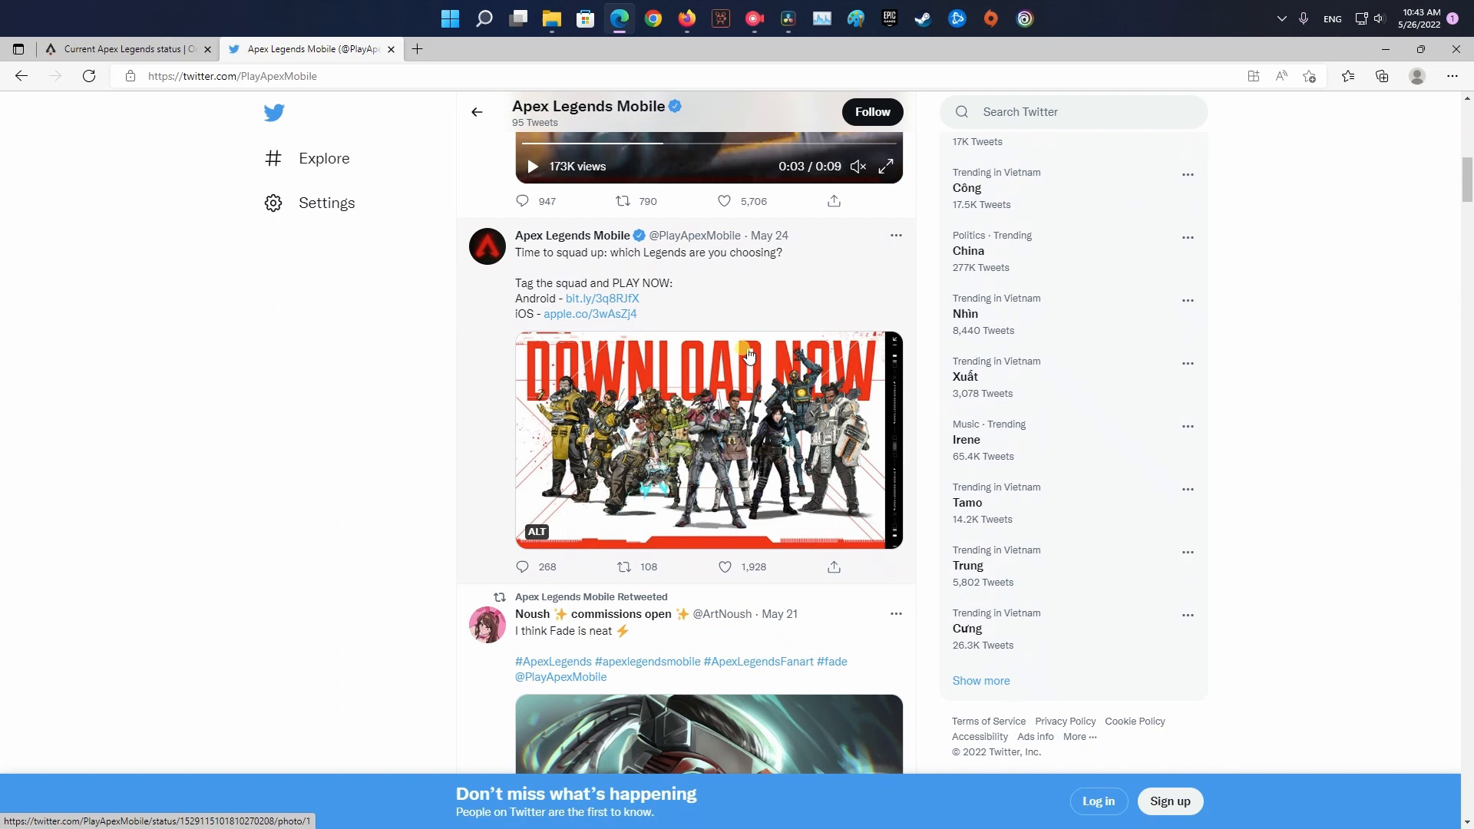
{"action": "scroll", "coordinate": [921, 345], "scroll_direction": "down", "scroll_amount": 3}
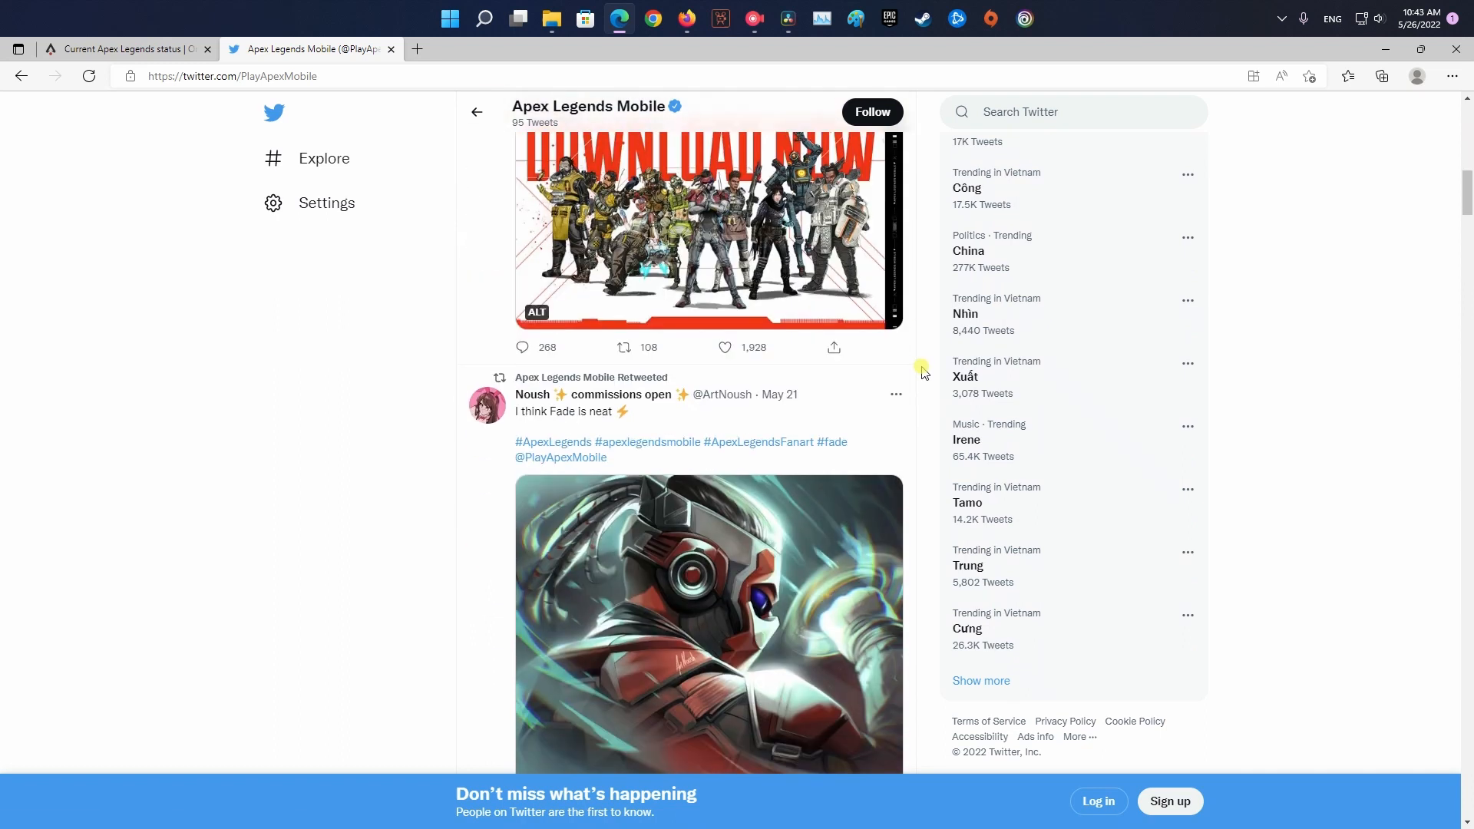
{"action": "scroll", "coordinate": [922, 368], "scroll_direction": "down", "scroll_amount": 1}
{"action": "scroll", "coordinate": [922, 372], "scroll_direction": "down", "scroll_amount": 2}
{"action": "scroll", "coordinate": [923, 373], "scroll_direction": "down", "scroll_amount": 2}
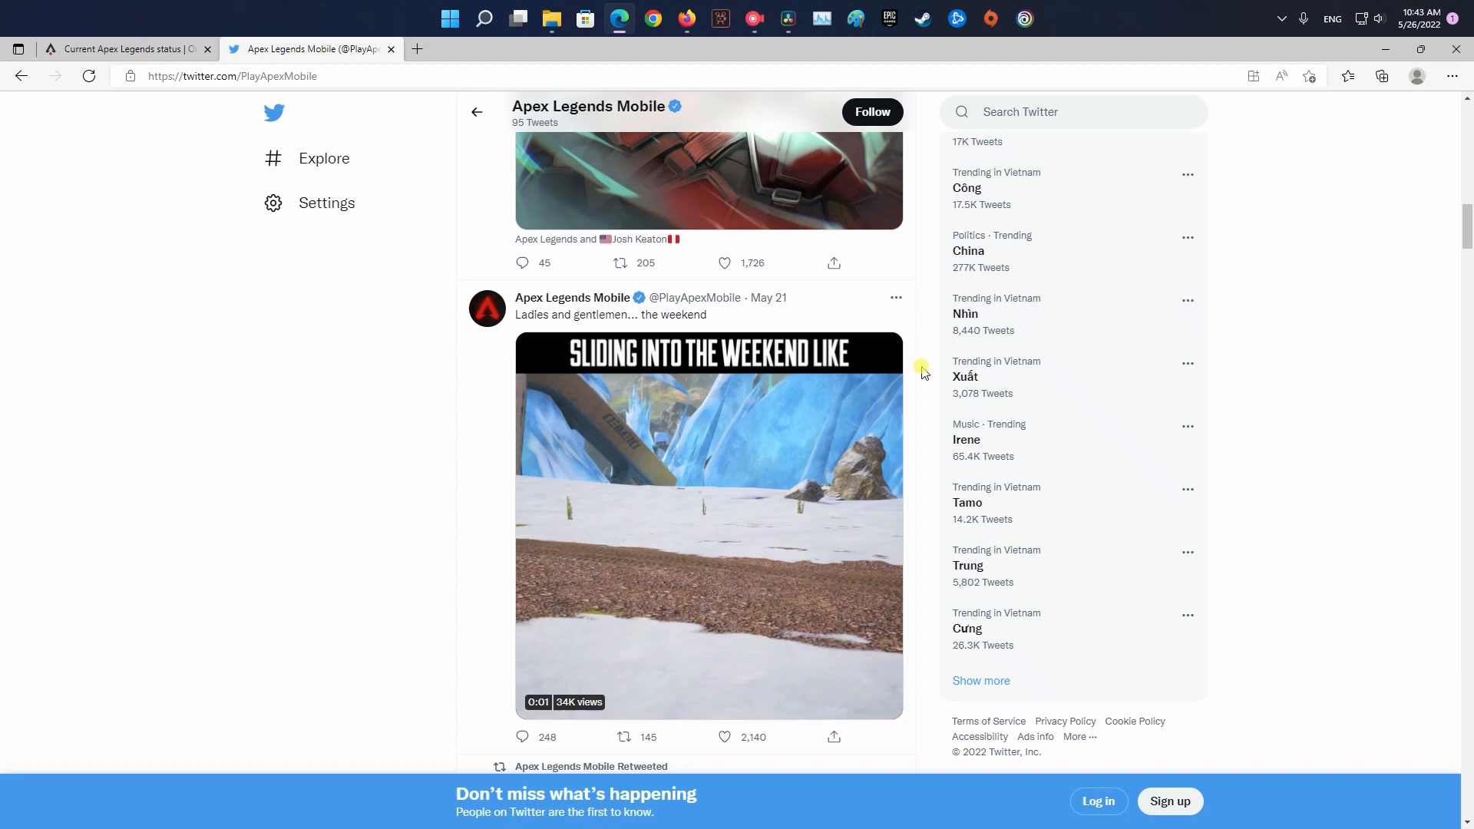
{"action": "scroll", "coordinate": [922, 372], "scroll_direction": "down", "scroll_amount": 2}
{"action": "scroll", "coordinate": [922, 371], "scroll_direction": "down", "scroll_amount": 1}
{"action": "scroll", "coordinate": [923, 372], "scroll_direction": "down", "scroll_amount": 3}
{"action": "scroll", "coordinate": [923, 372], "scroll_direction": "down", "scroll_amount": 3}
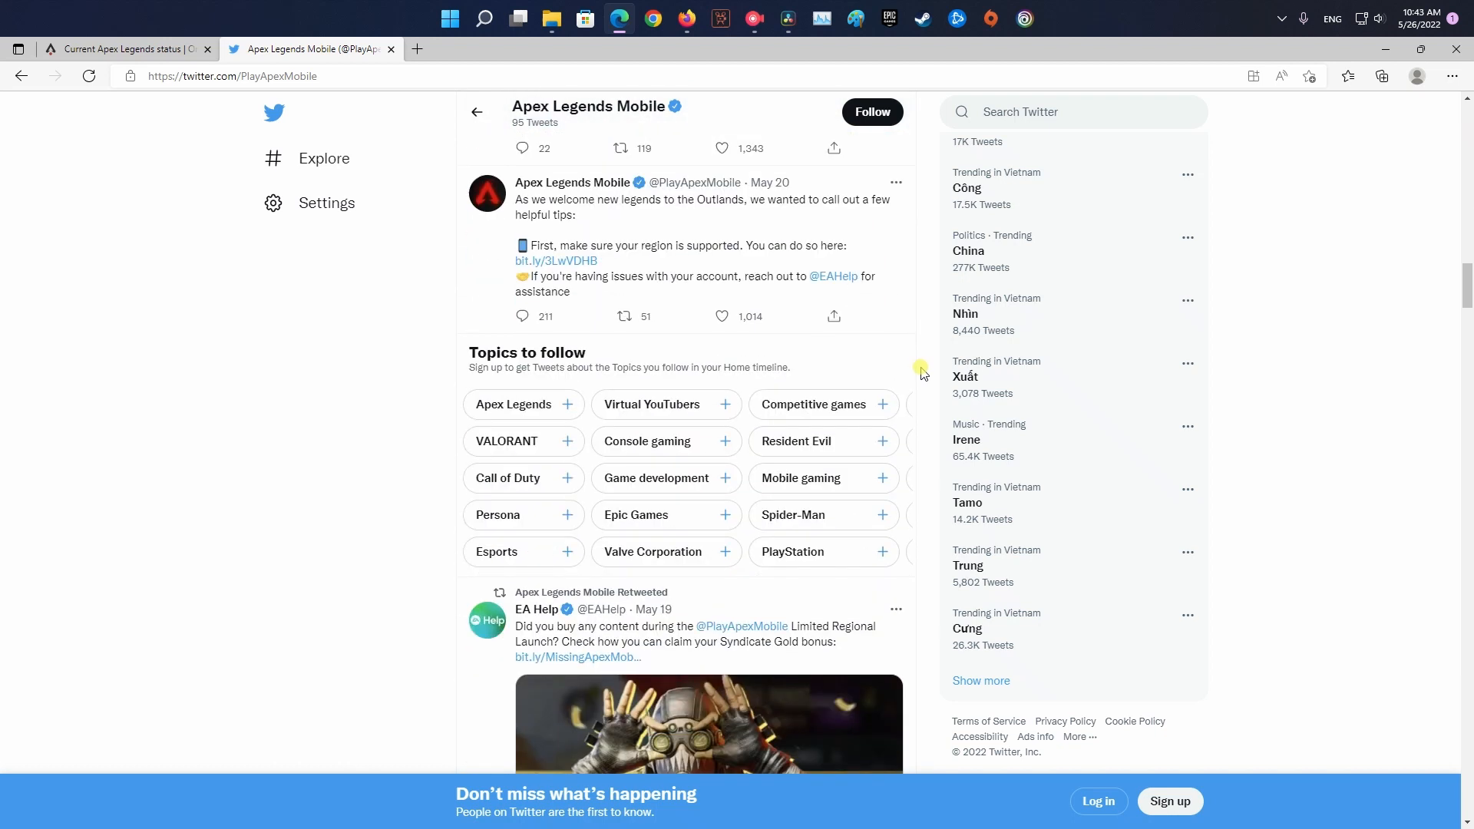
{"action": "scroll", "coordinate": [922, 372], "scroll_direction": "down", "scroll_amount": 1}
{"action": "scroll", "coordinate": [923, 377], "scroll_direction": "down", "scroll_amount": 2}
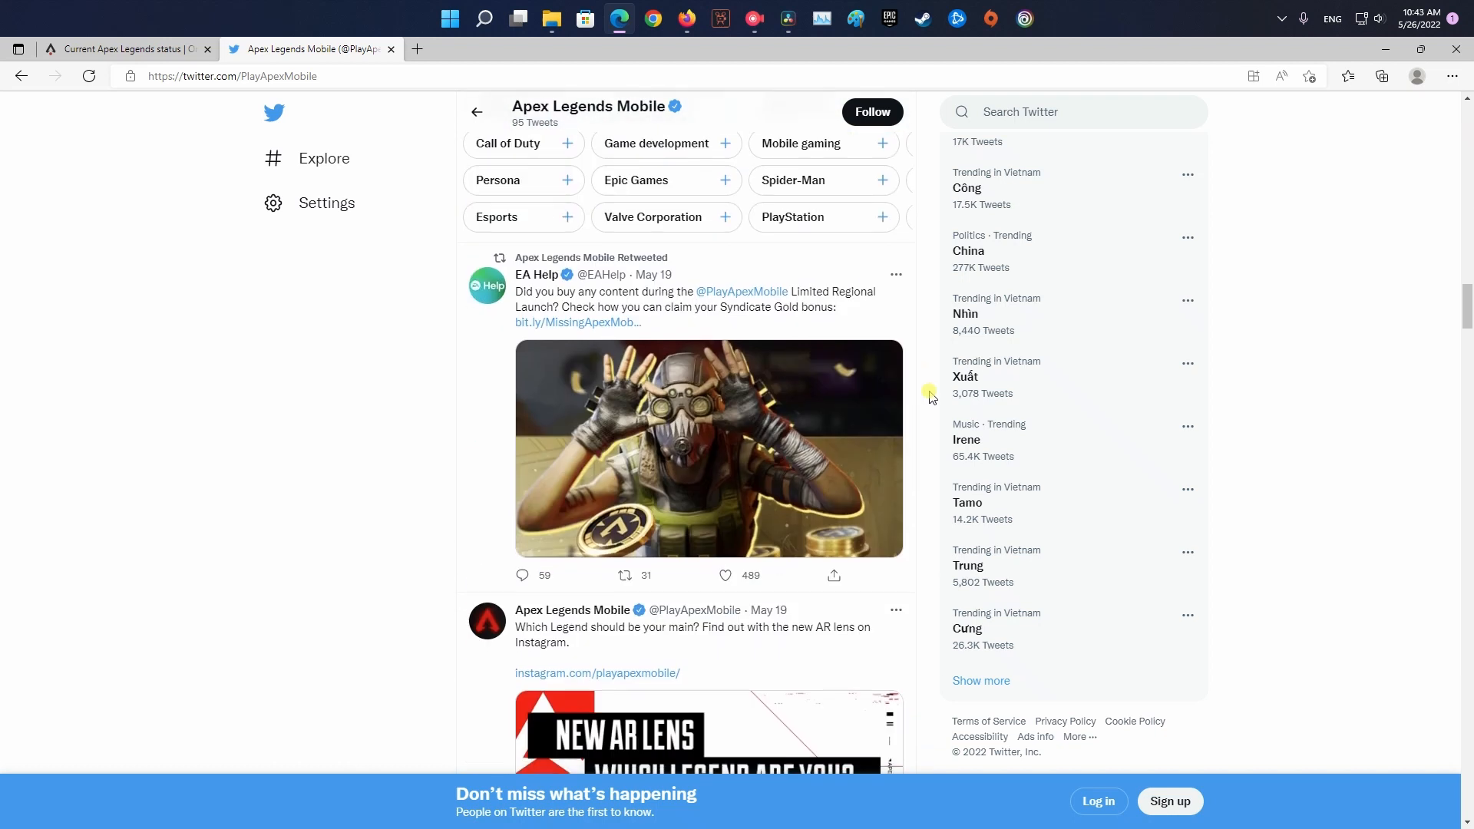
{"action": "scroll", "coordinate": [922, 376], "scroll_direction": "up", "scroll_amount": 4}
{"action": "scroll", "coordinate": [936, 409], "scroll_direction": "up", "scroll_amount": 4}
{"action": "scroll", "coordinate": [935, 410], "scroll_direction": "up", "scroll_amount": 4}
{"action": "scroll", "coordinate": [935, 409], "scroll_direction": "up", "scroll_amount": 4}
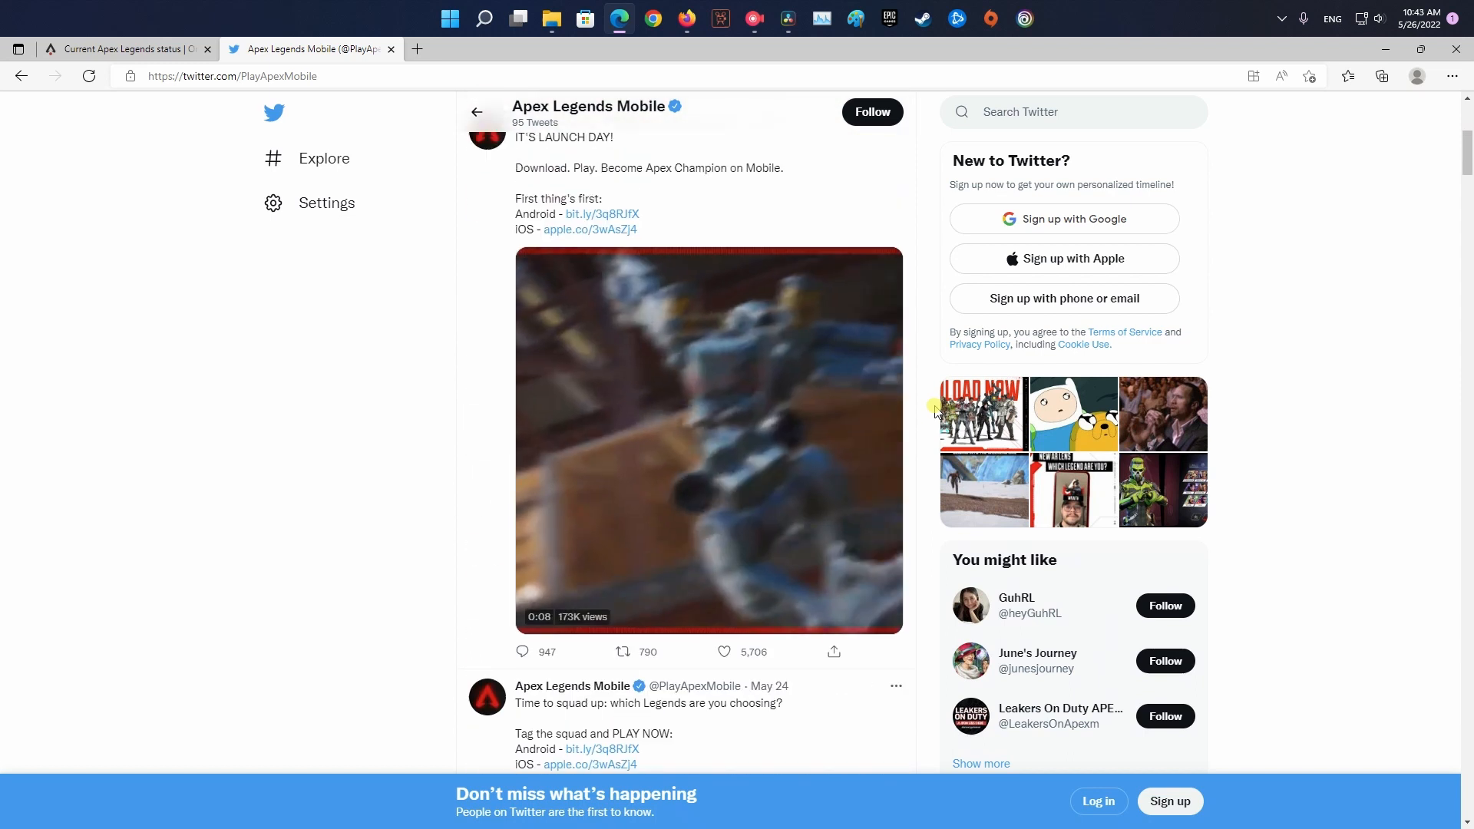
{"action": "scroll", "coordinate": [935, 409], "scroll_direction": "up", "scroll_amount": 4}
{"action": "scroll", "coordinate": [936, 409], "scroll_direction": "up", "scroll_amount": 2}
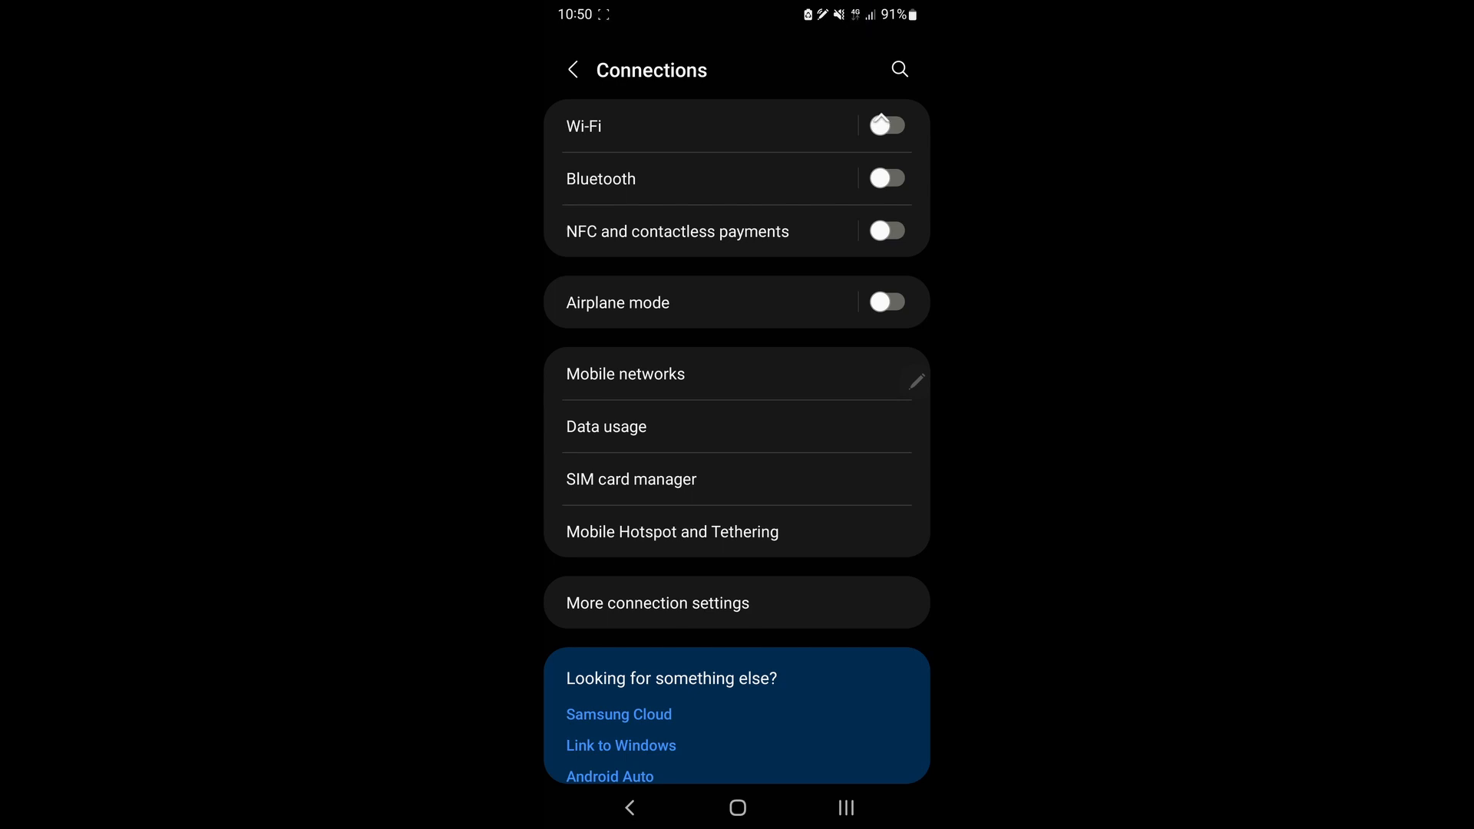
- Switch the Wi-Fi toggle on in Settings > Connections so the phone connects to a network
{"action": "left_click", "coordinate": [886, 125]}
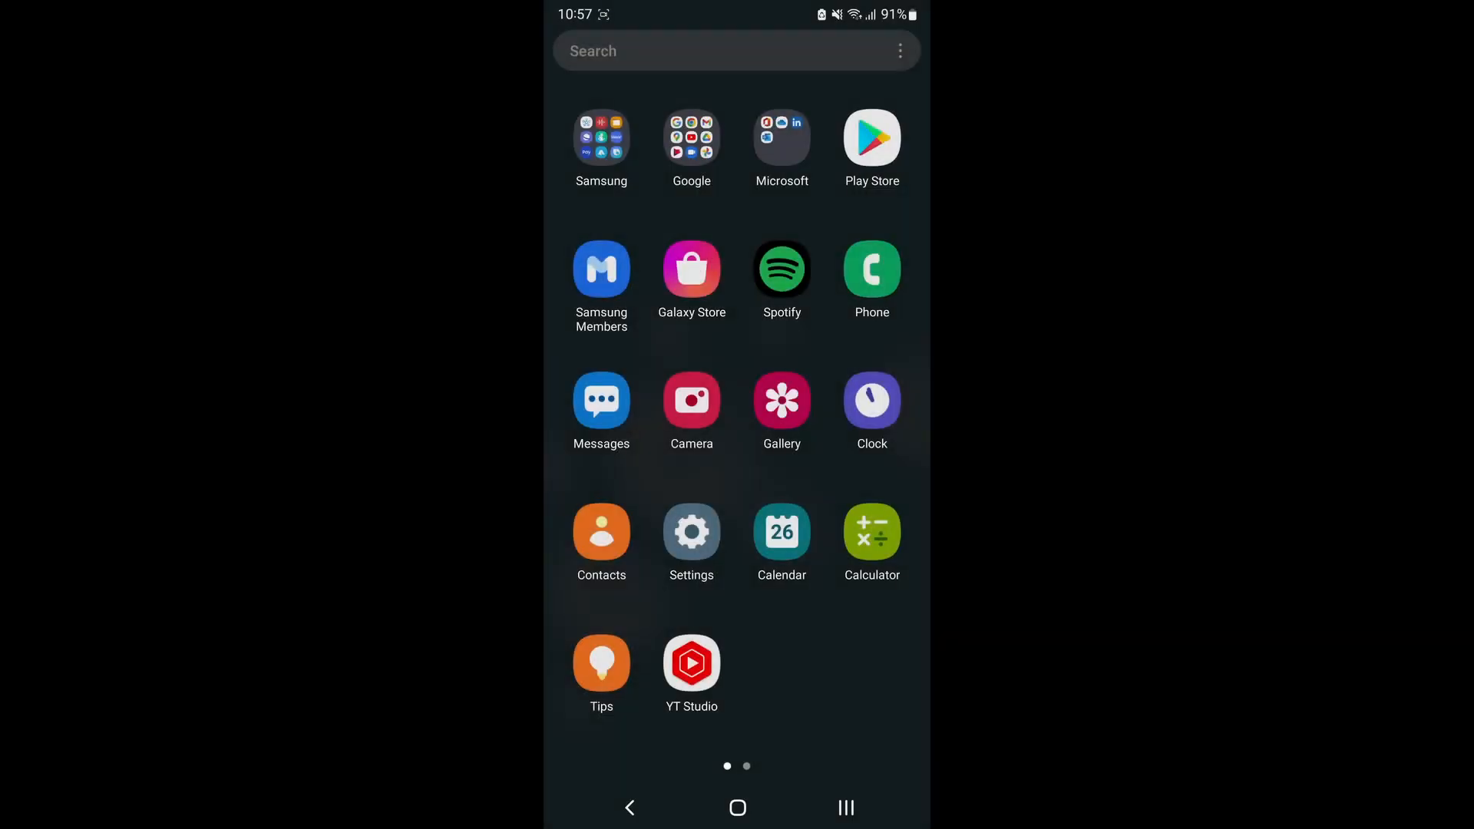
- In Play Store's Manage apps & device, queue Update all for the five pending apps
{"action": "left_click", "coordinate": [872, 140]}
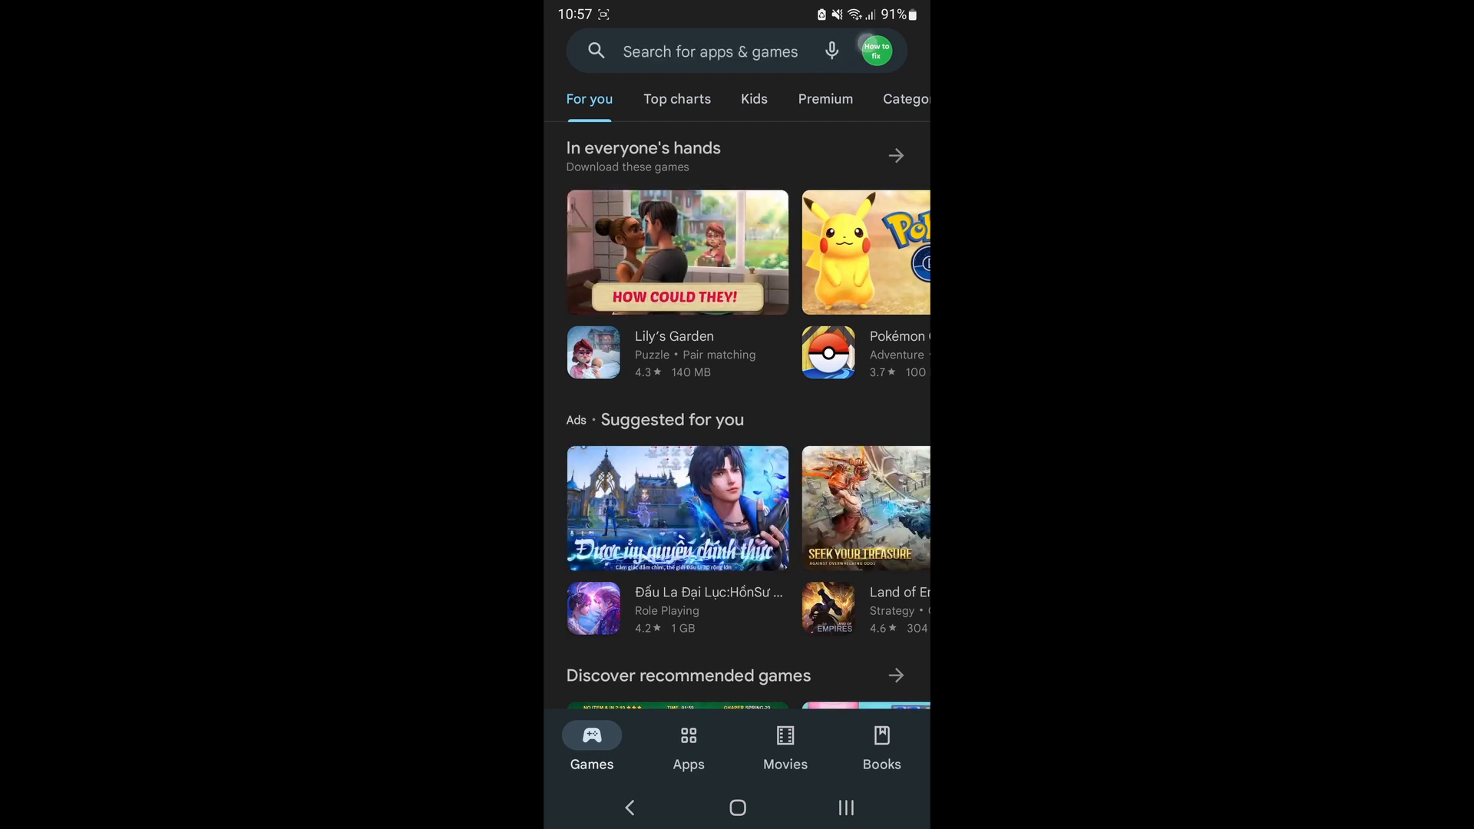
{"action": "left_click", "coordinate": [877, 51]}
{"action": "left_click", "coordinate": [692, 282]}
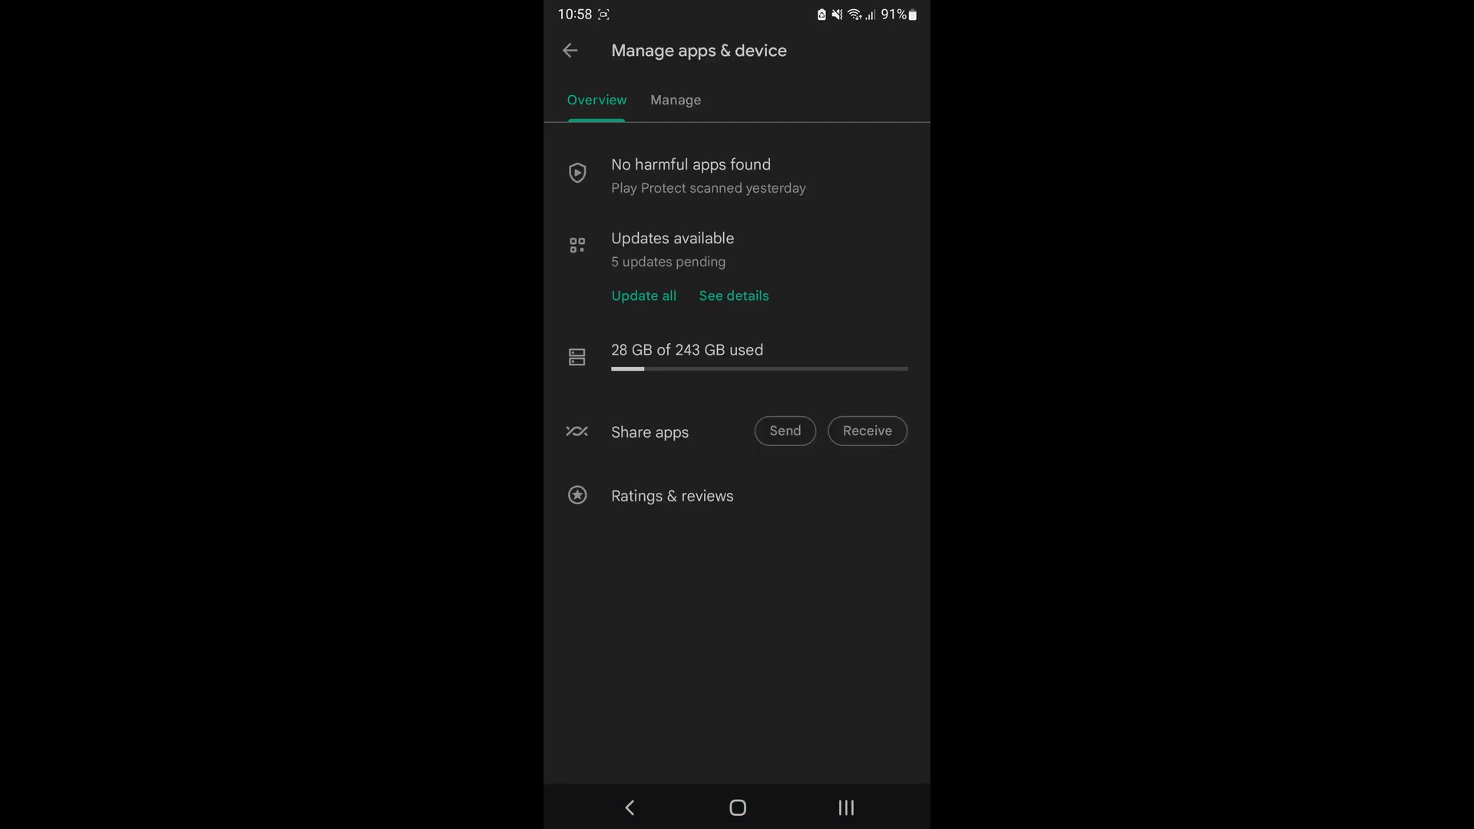
{"action": "left_click", "coordinate": [734, 295]}
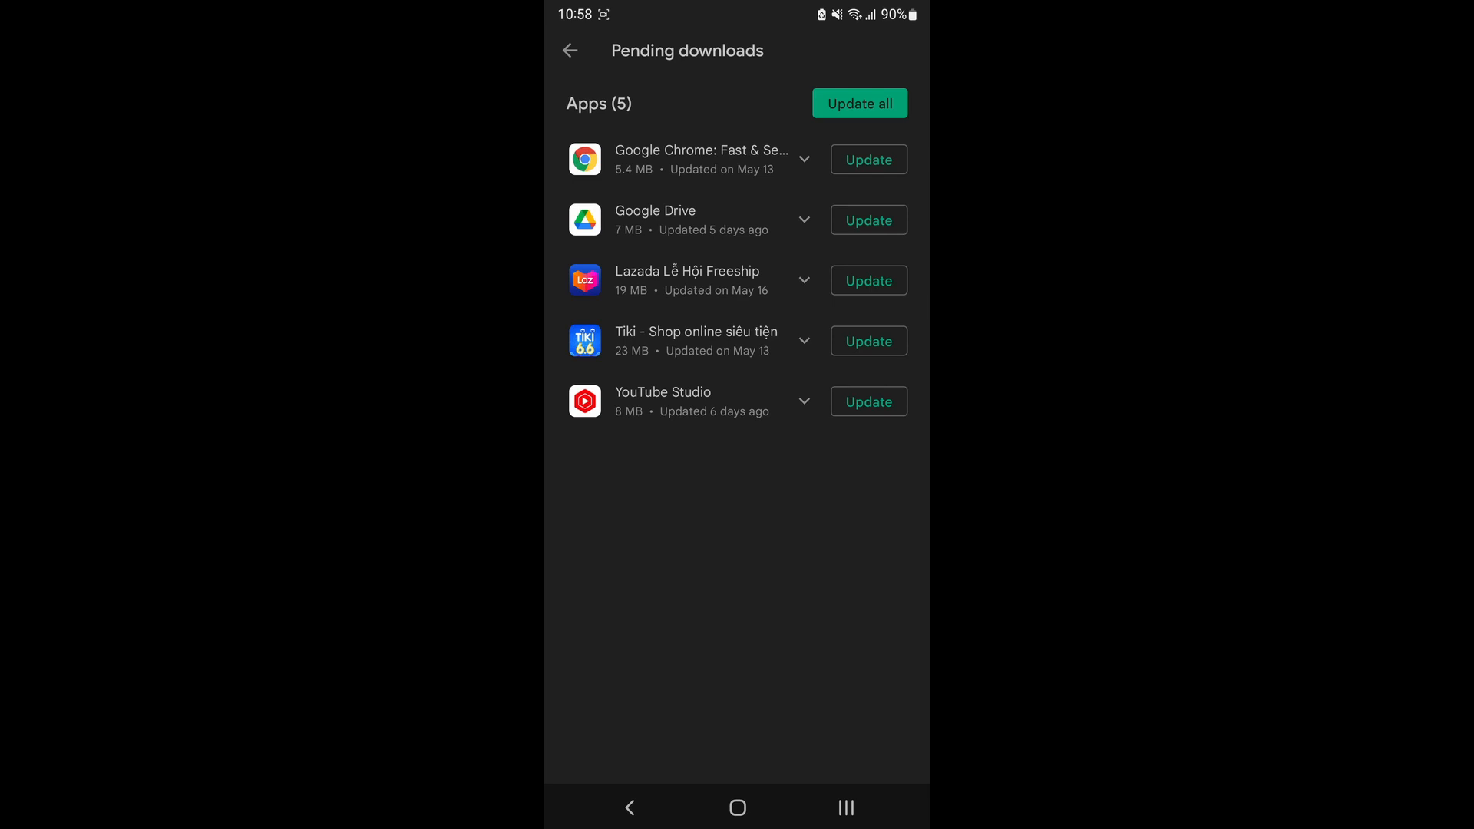
{"action": "left_click", "coordinate": [859, 103]}
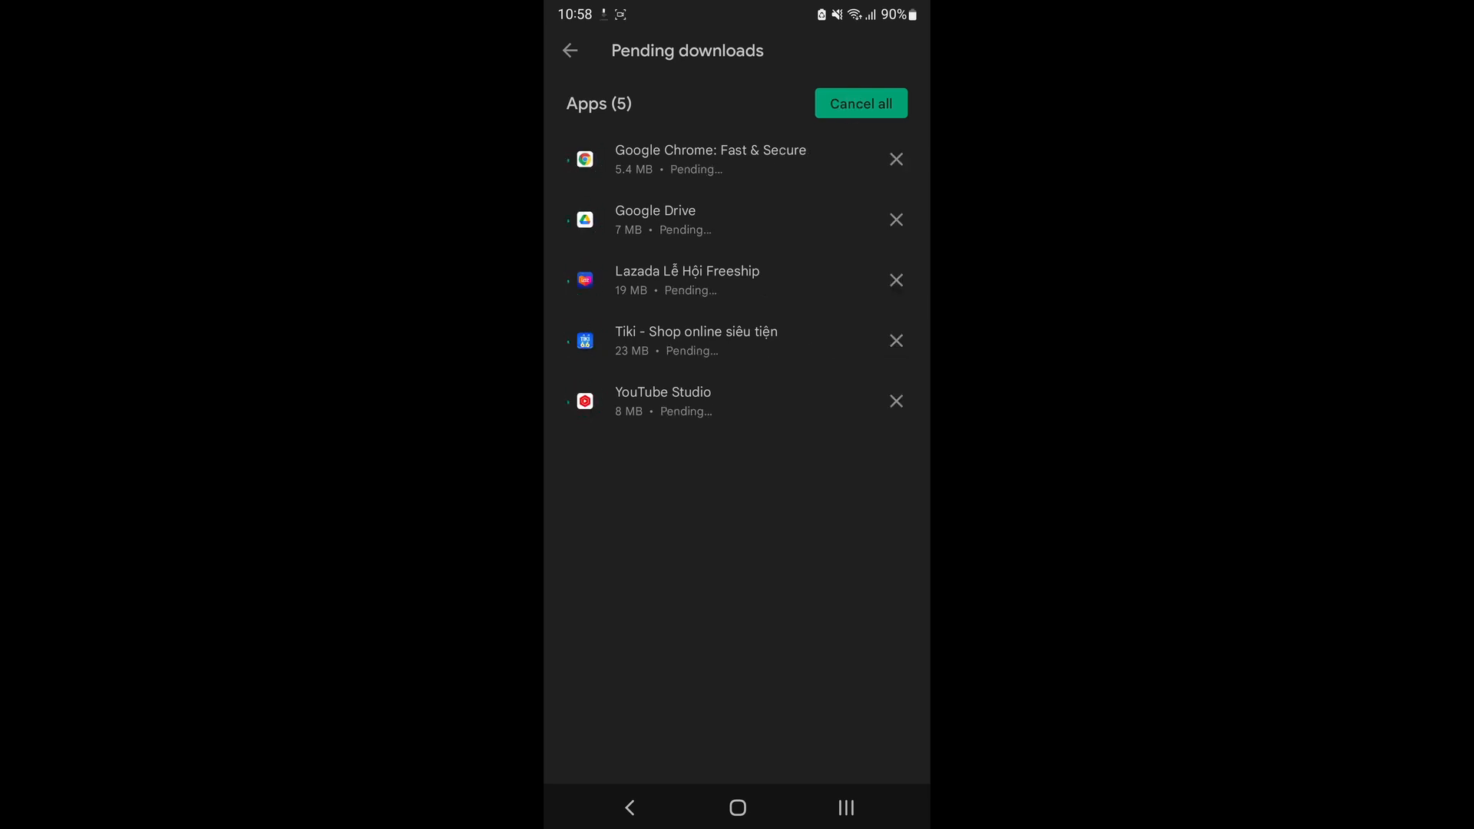
- From the home screen, reach Settings > Software update and start Download and install
{"action": "key", "text": "Home"}
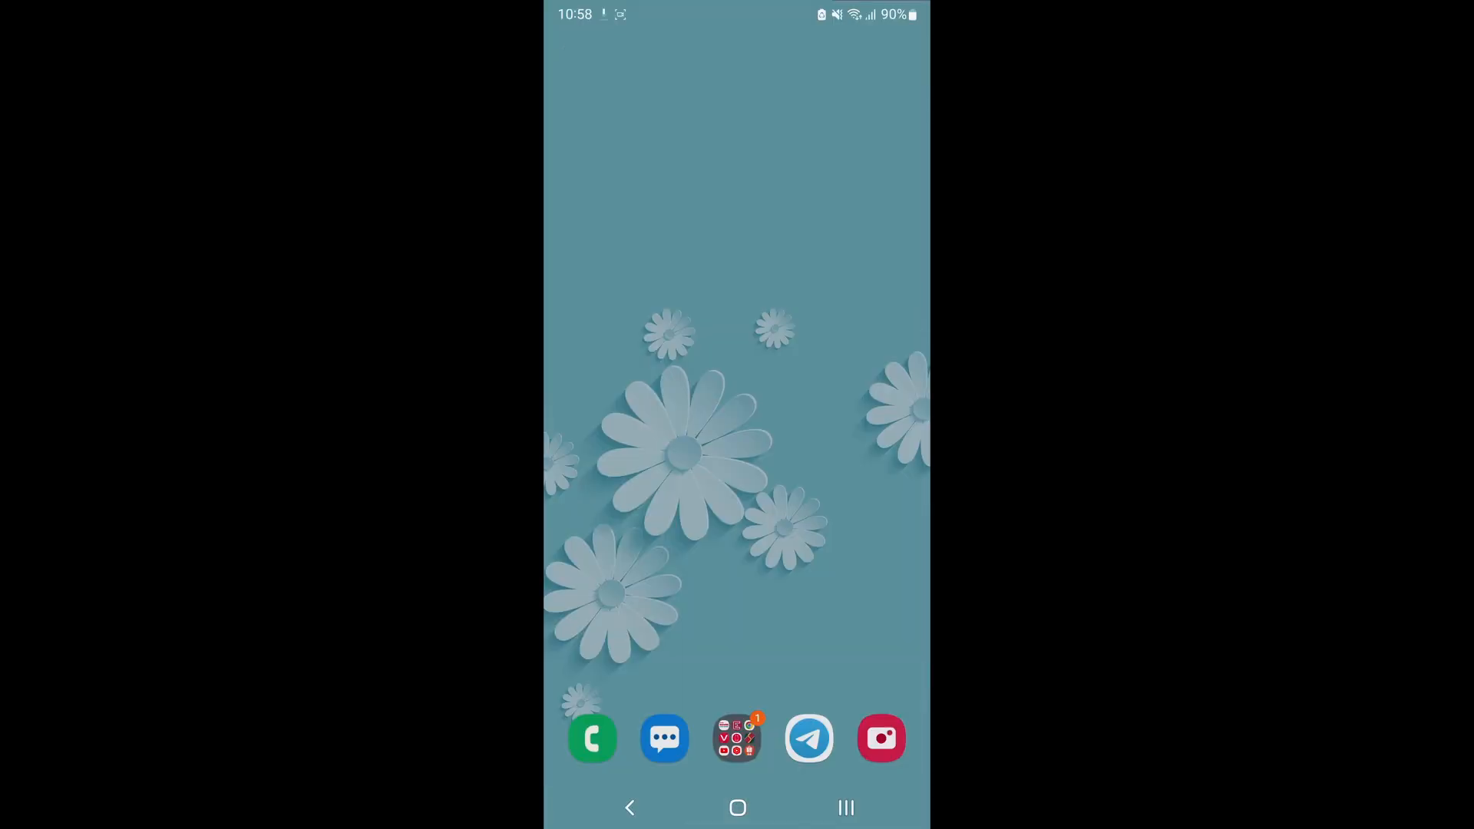
{"action": "left_click", "coordinate": [737, 737]}
{"action": "scroll", "coordinate": [737, 461], "scroll_direction": "down", "scroll_amount": 5}
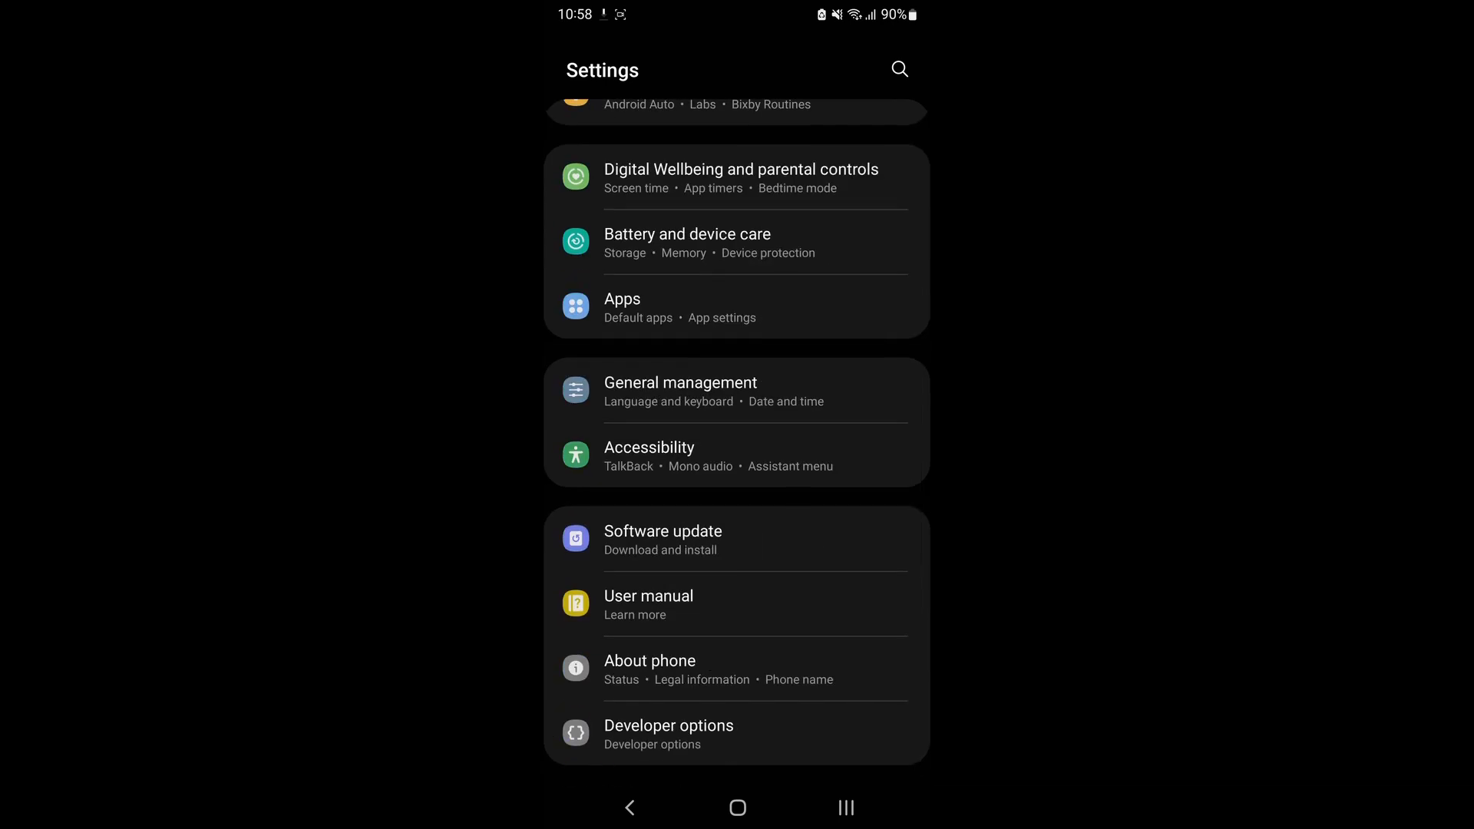
{"action": "left_click", "coordinate": [780, 545]}
{"action": "left_click", "coordinate": [776, 143]}
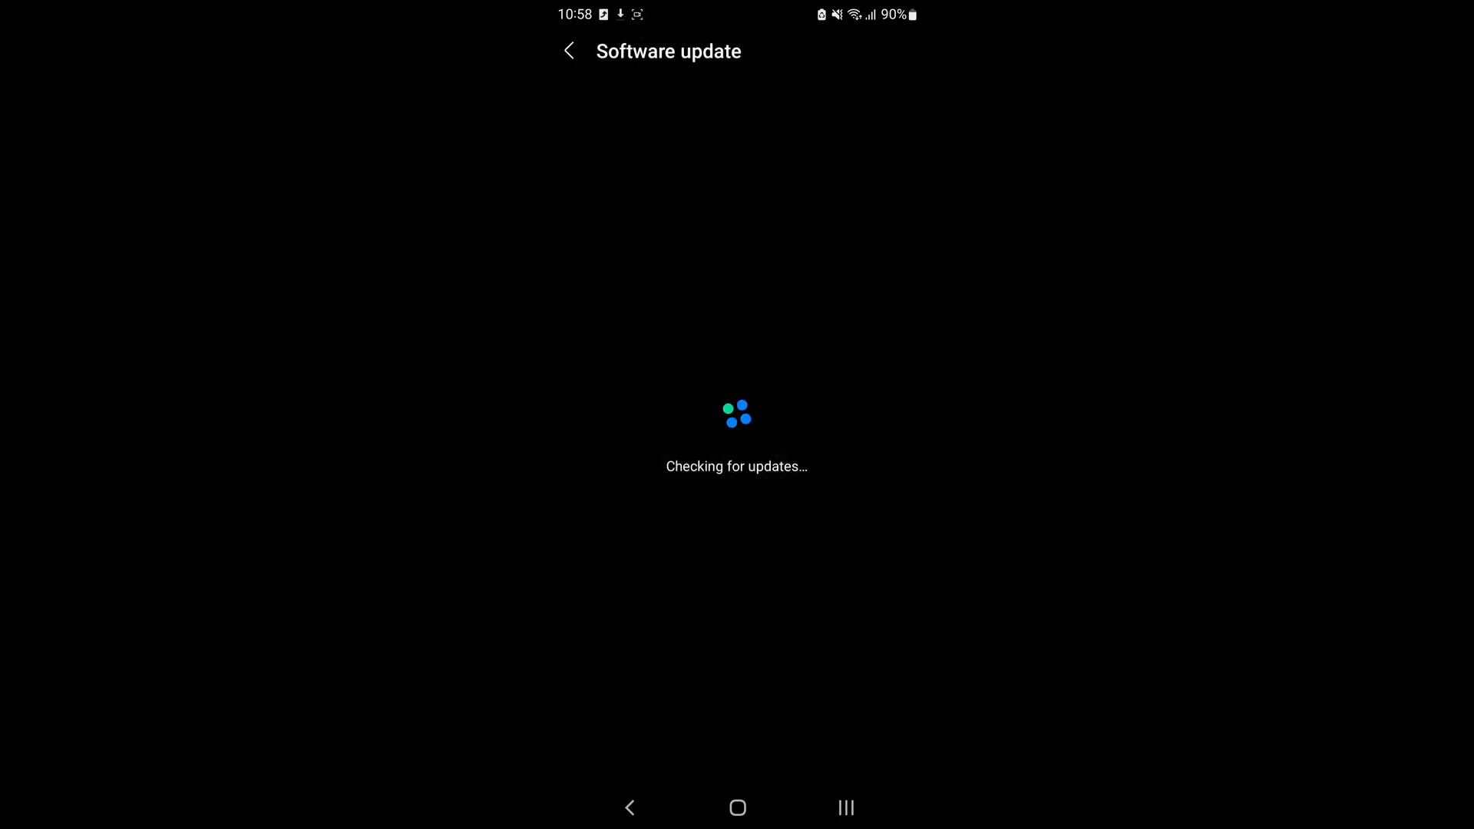